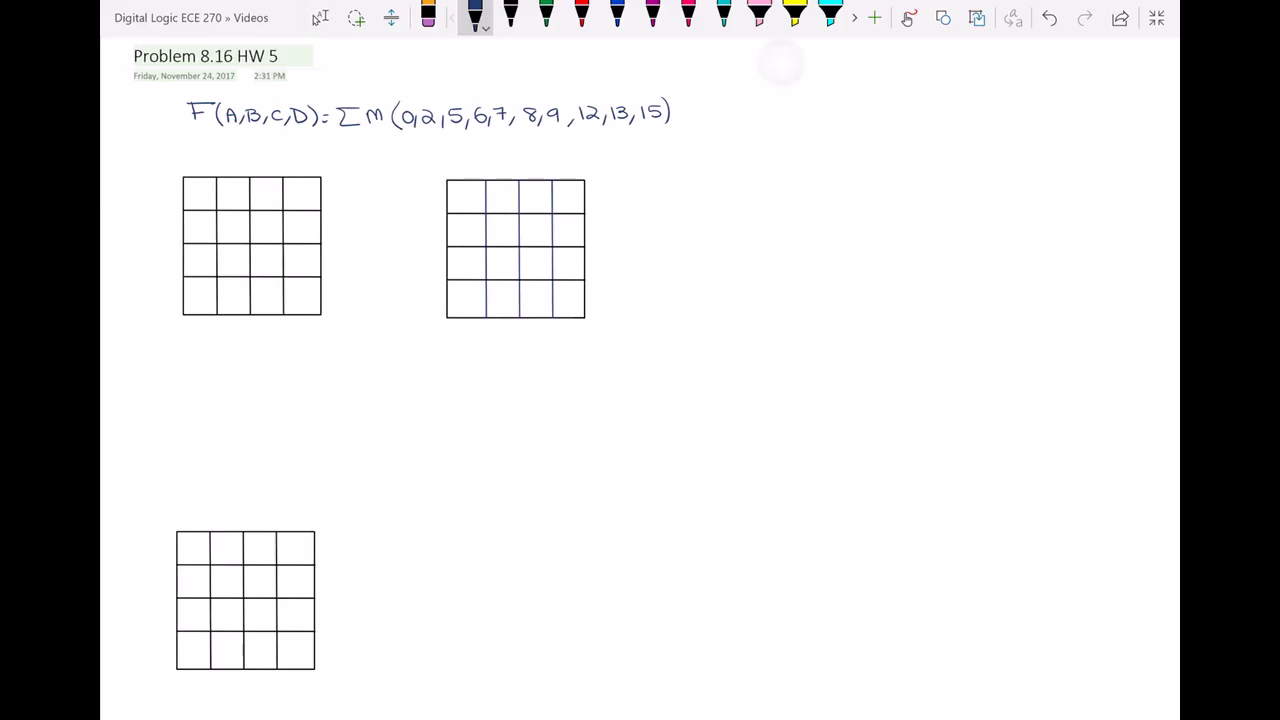
Handwrite '2 different AND-OR' in blue to the right of F(A,B,C,D)=Σm(0,2,5,6,7,8,9,12,13,15)
left_click(617, 17)
mouse_move(715, 141)
left_mouse_down()
mouse_move(728, 156)
mouse_move(829, 156)
mouse_move(858, 138)
mouse_move(865, 154)
mouse_move(884, 139)
mouse_move(931, 151)
left_mouse_up()
left_click(871, 151)
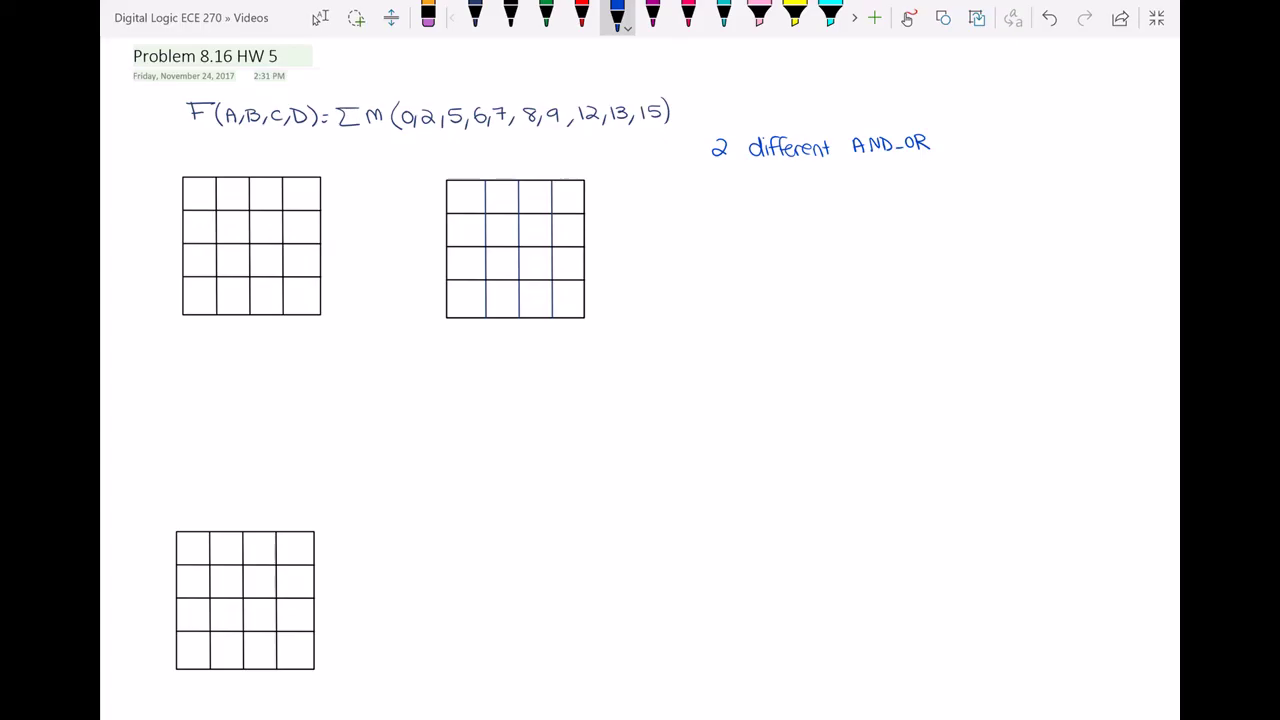
Draw the CD/AB diagonal corner label on each of the three grids
mouse_move(146, 148)
left_mouse_down()
mouse_move(183, 176)
mouse_move(165, 137)
mouse_move(150, 178)
left_mouse_up()
mouse_move(412, 154)
left_mouse_down()
mouse_move(446, 180)
mouse_move(434, 149)
mouse_move(438, 160)
left_mouse_up()
left_click_drag(440, 148, 420, 184)
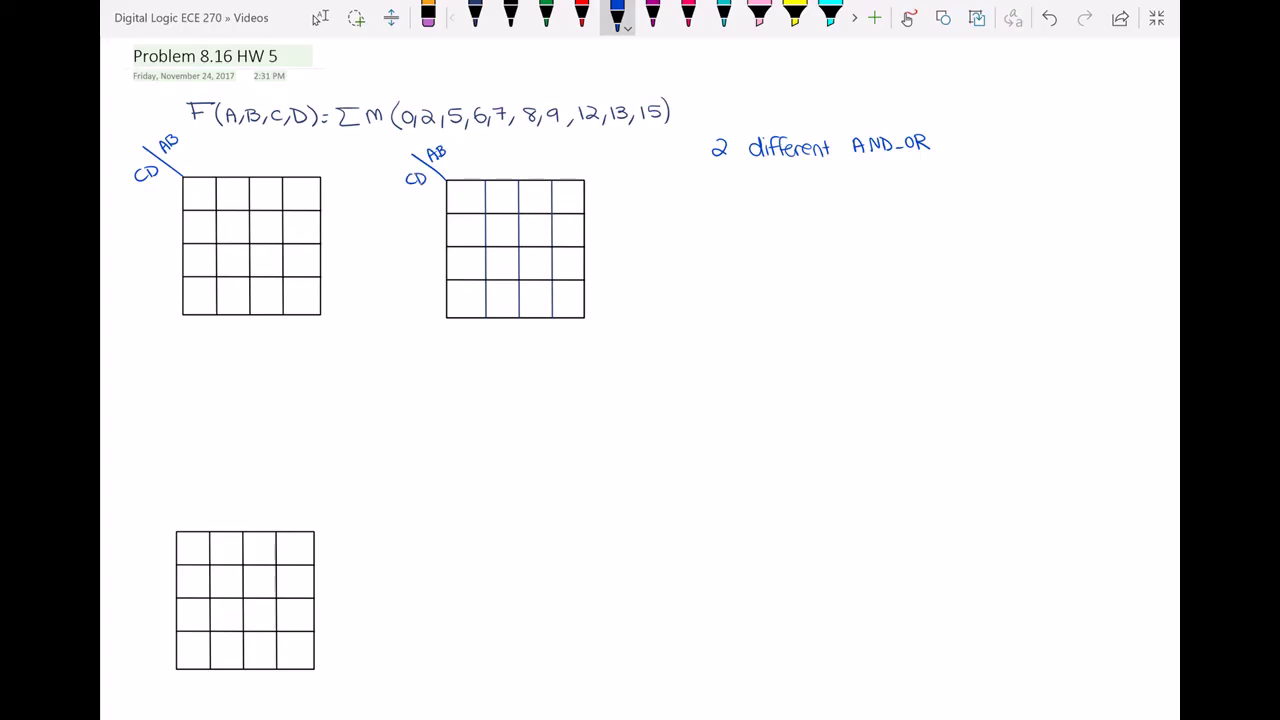
mouse_move(143, 501)
left_mouse_down()
mouse_move(177, 529)
mouse_move(163, 497)
left_mouse_up()
left_click_drag(168, 491, 152, 532)
Label the first K-map's columns and rows 00, 01, 11, 10
left_click_drag(196, 158, 257, 172)
mouse_move(263, 158)
left_mouse_down()
mouse_move(263, 172)
mouse_move(290, 173)
left_mouse_up()
left_click_drag(300, 160, 301, 160)
left_click_drag(161, 189, 157, 222)
left_click_drag(166, 220, 160, 266)
left_click_drag(165, 255, 165, 266)
mouse_move(155, 292)
left_mouse_down()
mouse_move(154, 303)
mouse_move(162, 294)
left_mouse_up()
Label the second K-map's columns and rows 00, 01, 11, 10
left_click_drag(460, 163, 562, 172)
left_click_drag(571, 163, 570, 164)
left_click_drag(418, 199, 418, 231)
left_click_drag(428, 224, 419, 271)
mouse_move(427, 257)
left_mouse_down()
mouse_move(415, 306)
mouse_move(427, 295)
left_mouse_up()
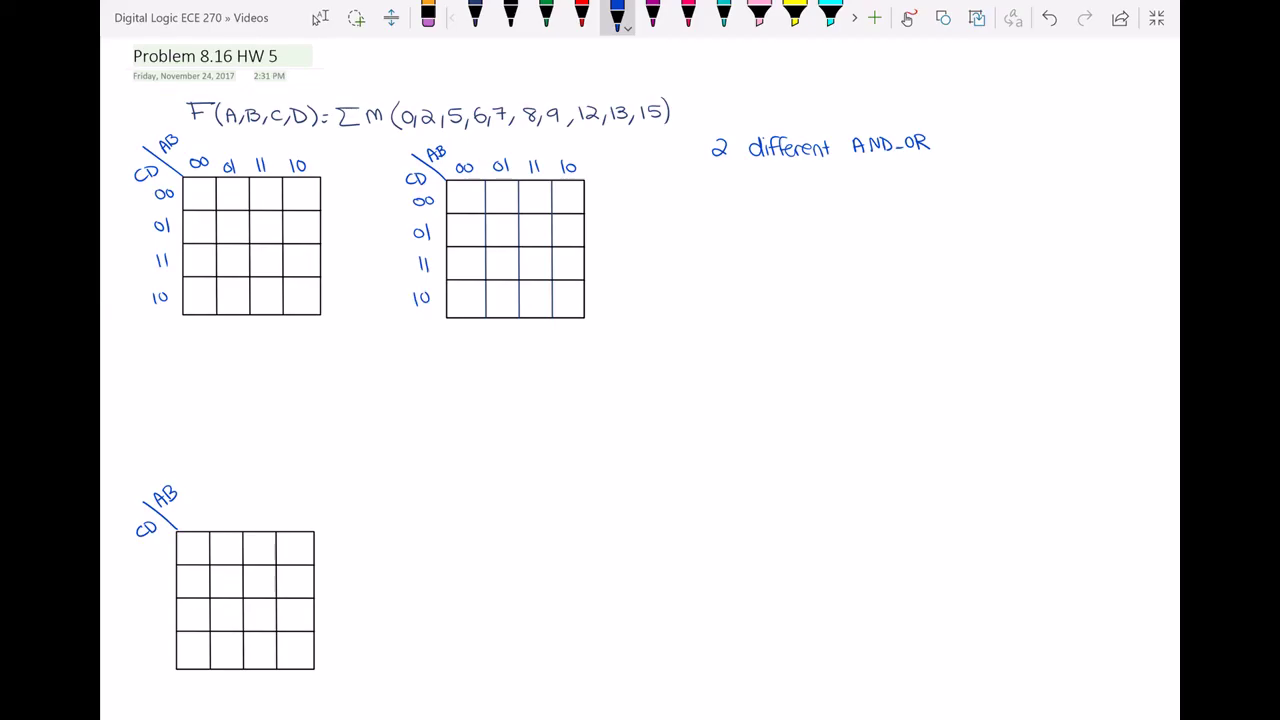
Write 1s in both K-maps for minterms 0, 2, 5, 6, 7, 8, 9, 12, 13, 15, then take red ink
mouse_move(202, 185)
left_mouse_down()
mouse_move(201, 198)
mouse_move(269, 199)
mouse_move(265, 234)
mouse_move(293, 233)
mouse_move(231, 235)
mouse_move(228, 269)
mouse_move(257, 266)
mouse_move(200, 302)
mouse_move(228, 302)
left_mouse_up()
left_click_drag(466, 190, 466, 205)
mouse_move(466, 291)
left_mouse_down()
mouse_move(466, 305)
mouse_move(504, 305)
left_mouse_up()
mouse_move(505, 224)
left_mouse_down()
mouse_move(505, 238)
mouse_move(536, 238)
mouse_move(503, 270)
mouse_move(534, 269)
left_mouse_up()
left_click_drag(536, 188, 536, 202)
left_click_drag(562, 187, 562, 196)
left_click(581, 14)
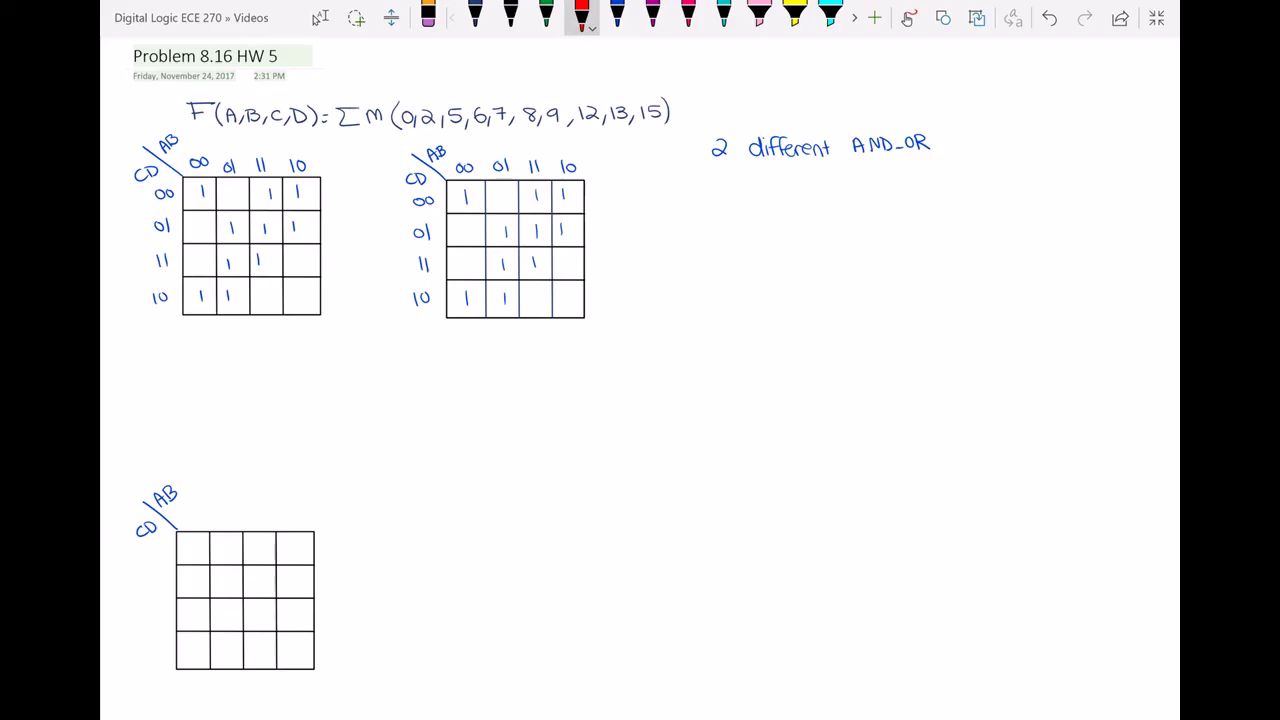
Draw red boxes and wrap-around loops around the first K-map's four groups of 1s
mouse_move(220, 216)
left_mouse_down()
mouse_move(271, 216)
mouse_move(276, 265)
mouse_move(228, 270)
mouse_move(220, 224)
mouse_move(258, 226)
mouse_move(257, 188)
mouse_move(307, 185)
mouse_move(306, 238)
mouse_move(256, 238)
left_mouse_up()
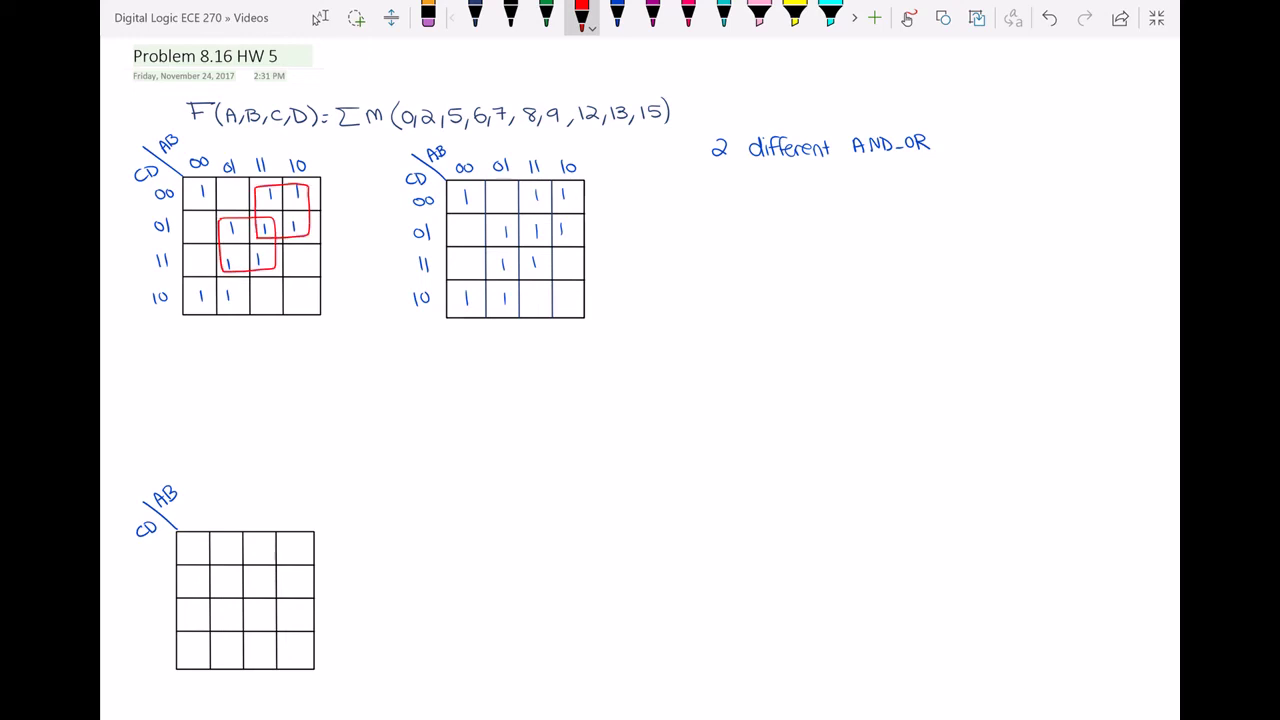
mouse_move(188, 306)
left_mouse_down()
mouse_move(238, 289)
mouse_move(188, 304)
left_mouse_up()
mouse_move(158, 183)
left_mouse_down()
mouse_move(210, 198)
mouse_move(156, 208)
left_mouse_up()
mouse_move(336, 180)
left_mouse_down()
mouse_move(291, 199)
mouse_move(348, 204)
left_mouse_up()
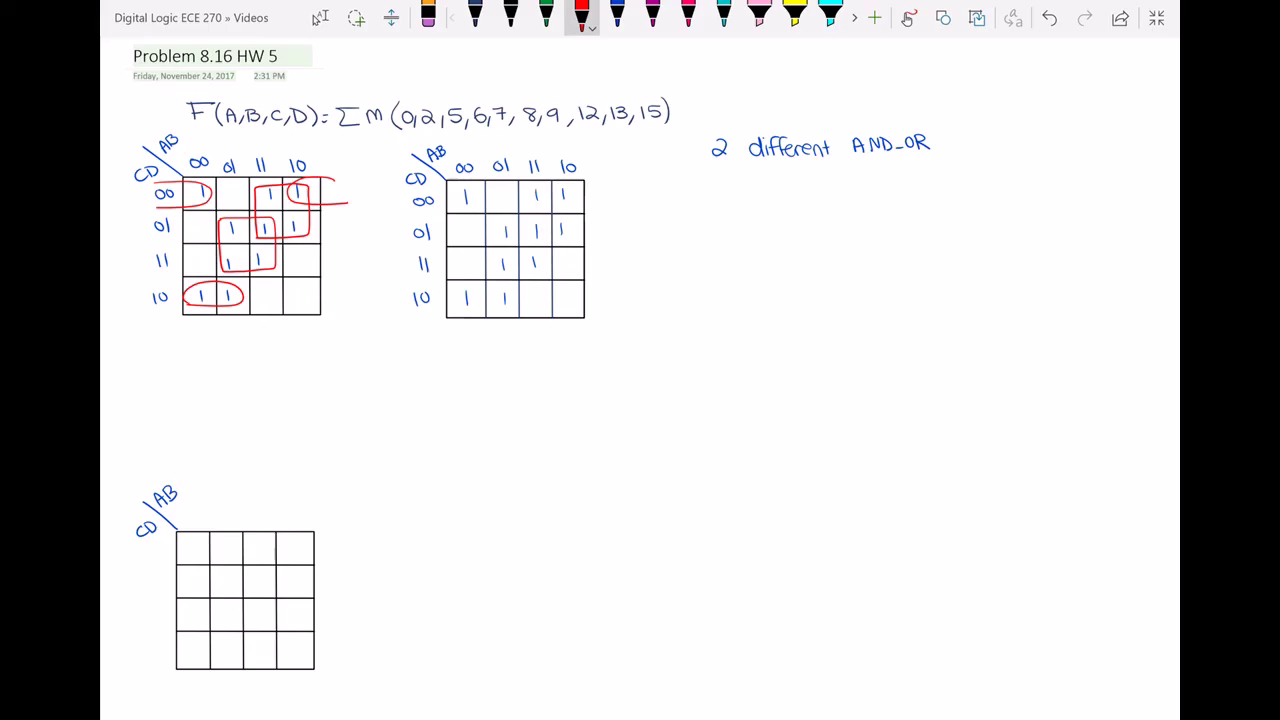
Number the four red groups on the first K-map 1–4
left_click(327, 165)
left_click(312, 237)
left_click(274, 272)
left_click(240, 307)
Switch back to dark blue ink and write 'F=' under the first K-map
left_click(617, 15)
left_click(617, 15)
key("Escape")
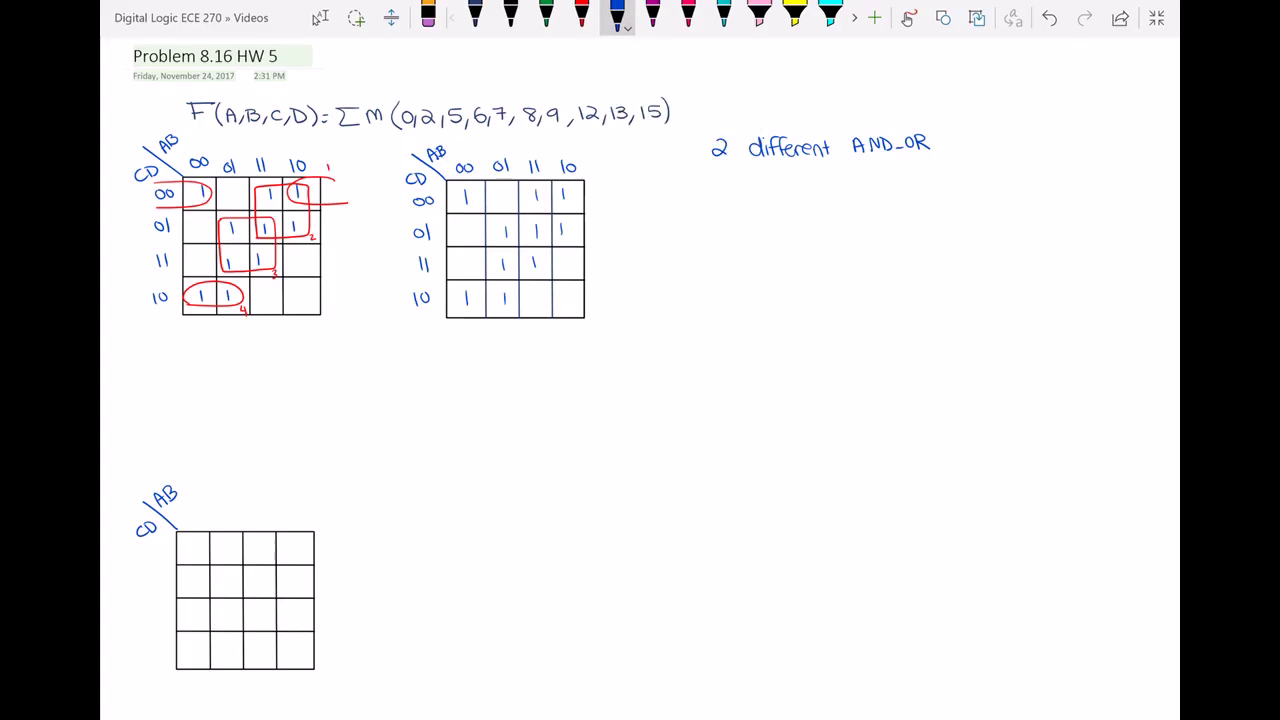
mouse_move(126, 335)
left_mouse_down()
mouse_move(127, 353)
mouse_move(134, 343)
left_mouse_up()
left_click_drag(138, 344, 143, 344)
Write B'C'D' + AC' + BD + A'CD' after F= under the first K-map
mouse_move(156, 335)
left_mouse_down()
mouse_move(156, 352)
mouse_move(172, 333)
mouse_move(184, 349)
left_mouse_up()
mouse_move(192, 327)
left_mouse_down()
mouse_move(194, 350)
mouse_move(233, 337)
mouse_move(238, 350)
mouse_move(270, 350)
left_mouse_up()
left_click_drag(264, 341, 264, 356)
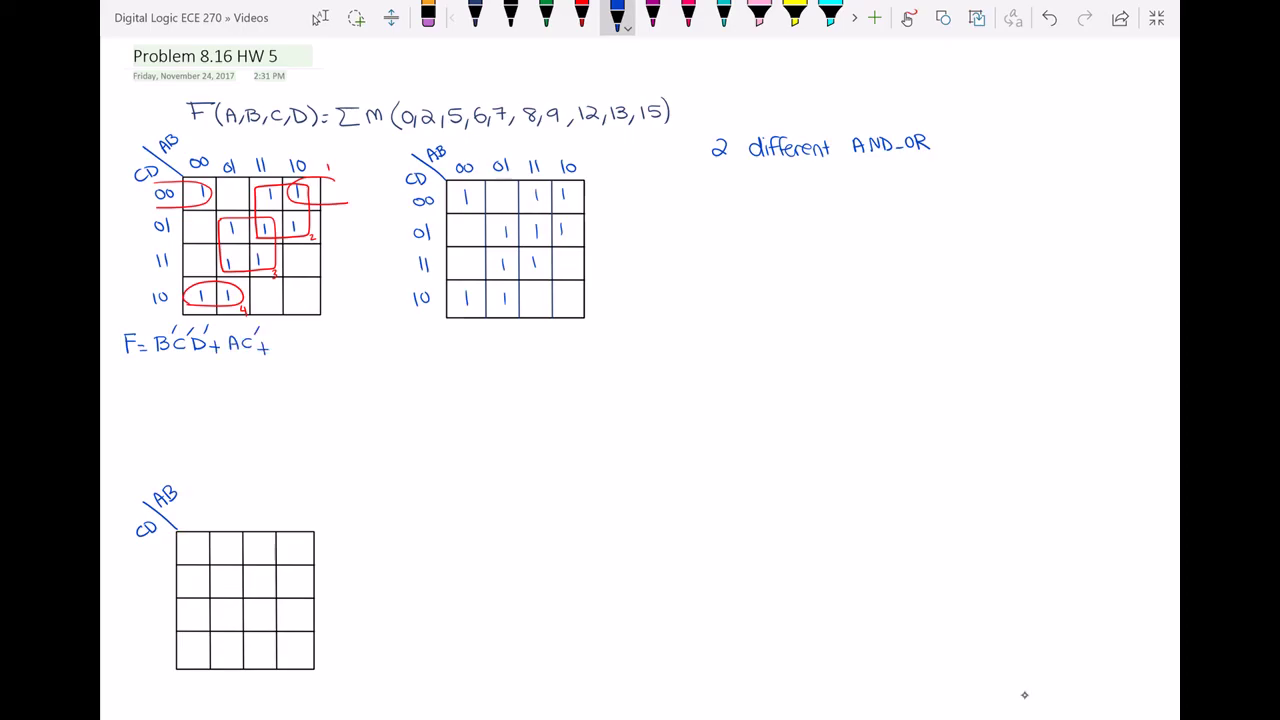
mouse_move(279, 336)
left_mouse_down()
mouse_move(279, 351)
mouse_move(297, 351)
left_mouse_up()
mouse_move(297, 337)
left_mouse_down()
mouse_move(298, 351)
mouse_move(346, 352)
left_mouse_up()
left_click_drag(338, 346, 363, 352)
left_click_drag(363, 339, 364, 352)
Switch to the magenta pen
left_click(652, 16)
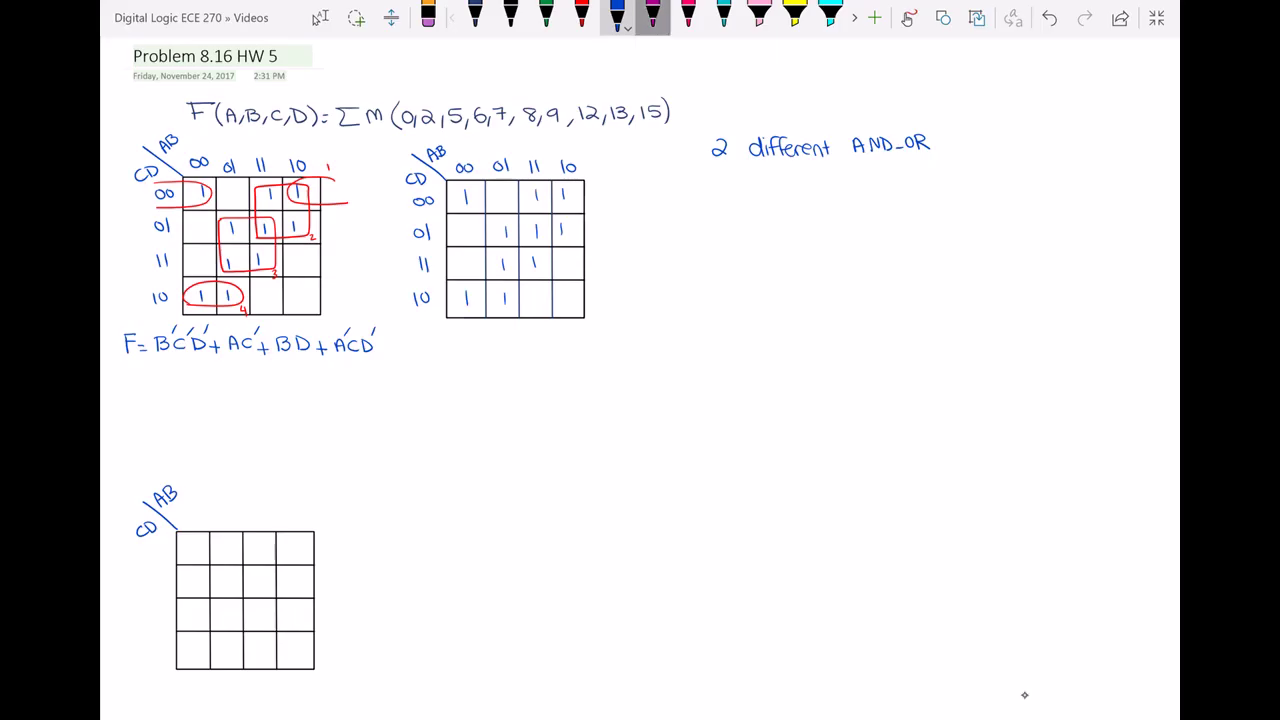
left_click(652, 16)
key("Escape")
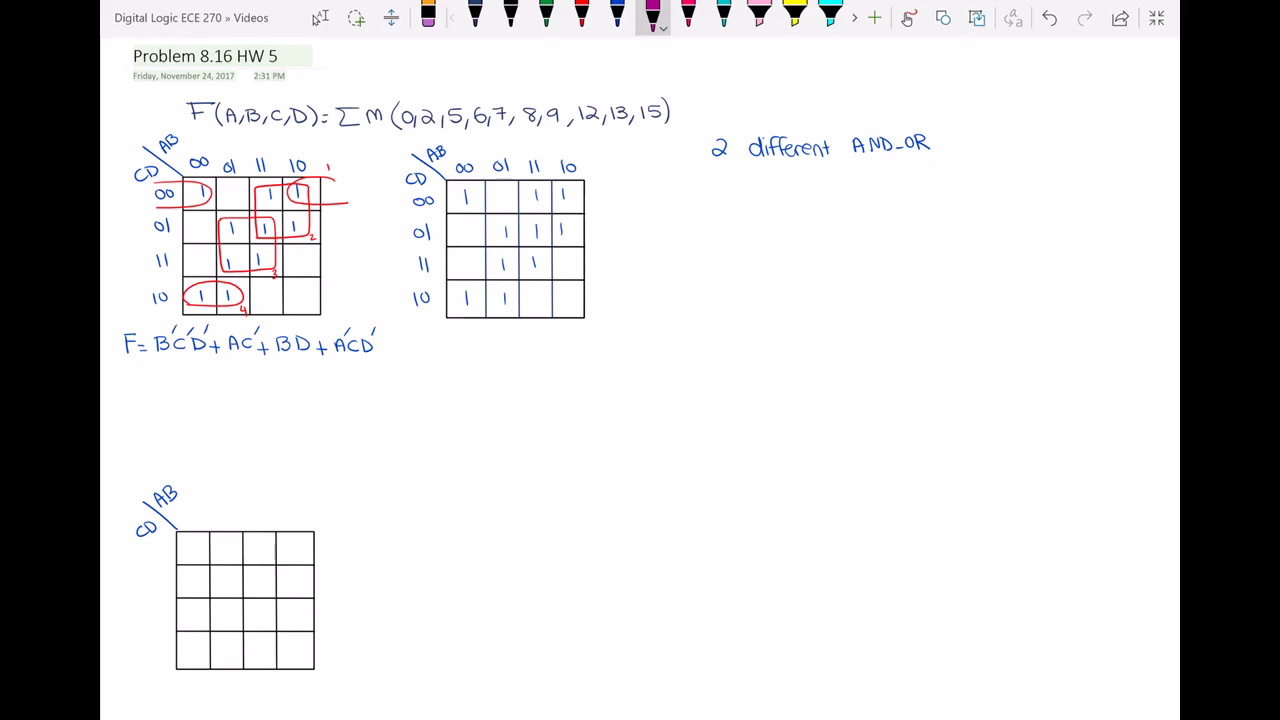
Circle the first K-map's 1s for minterms 7 and 6 in magenta
scroll(640, 376, "down", 1)
left_click(320, 18)
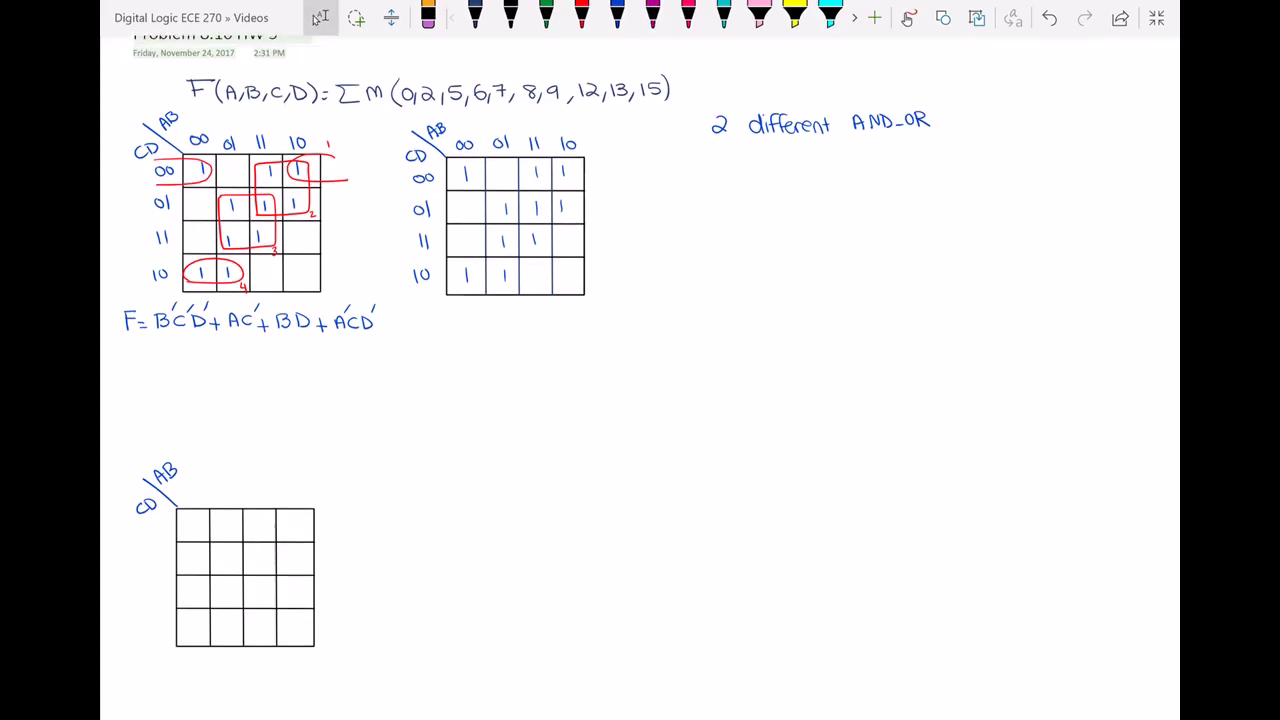
left_click(652, 18)
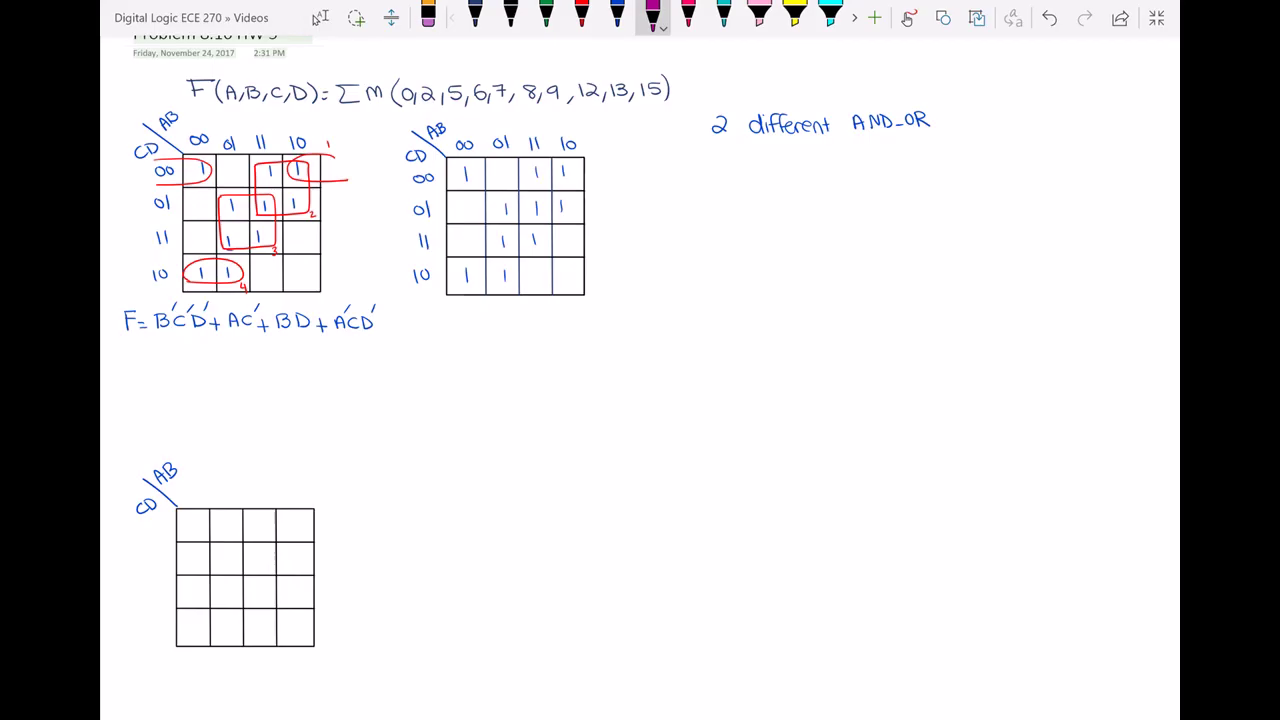
left_click_drag(222, 240, 236, 235)
mouse_move(222, 284)
left_mouse_down()
mouse_move(221, 268)
mouse_move(238, 266)
mouse_move(240, 287)
left_mouse_up()
Write '0111 ↔ 0110' in magenta below the expression
left_click_drag(146, 351, 145, 352)
left_click_drag(157, 349, 176, 361)
left_click_drag(194, 357, 225, 357)
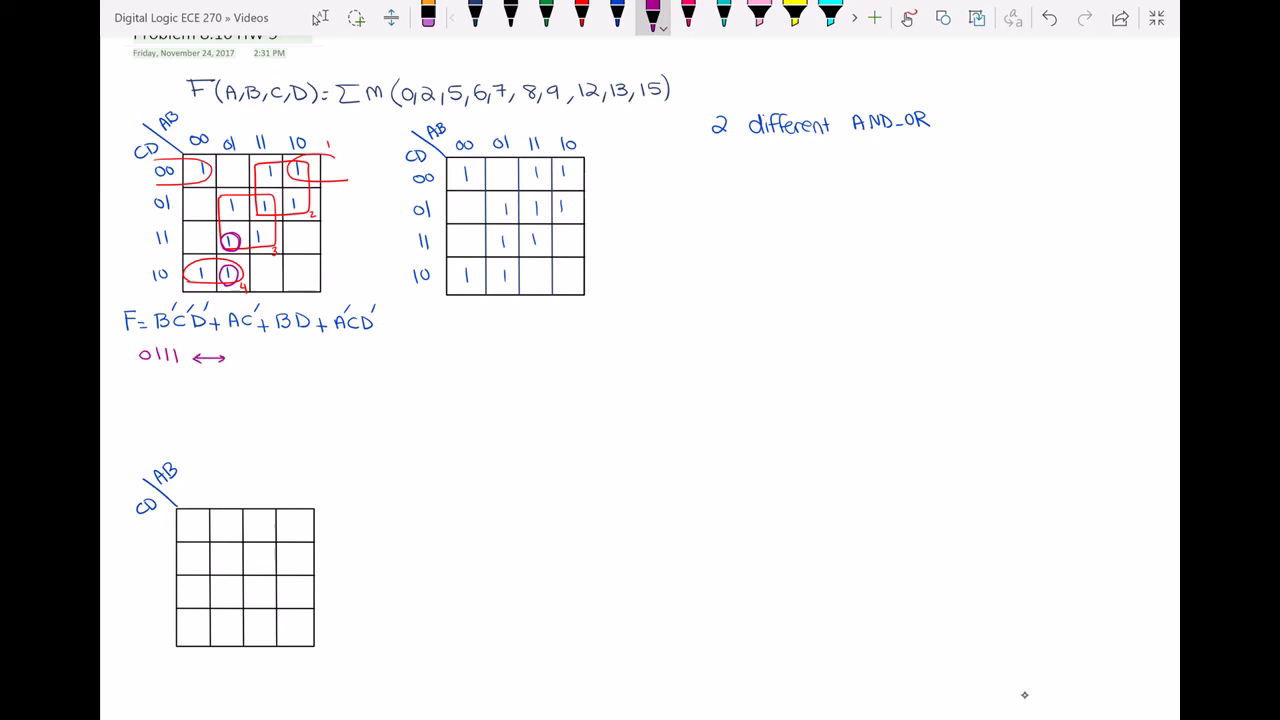
left_click_drag(242, 352, 272, 354)
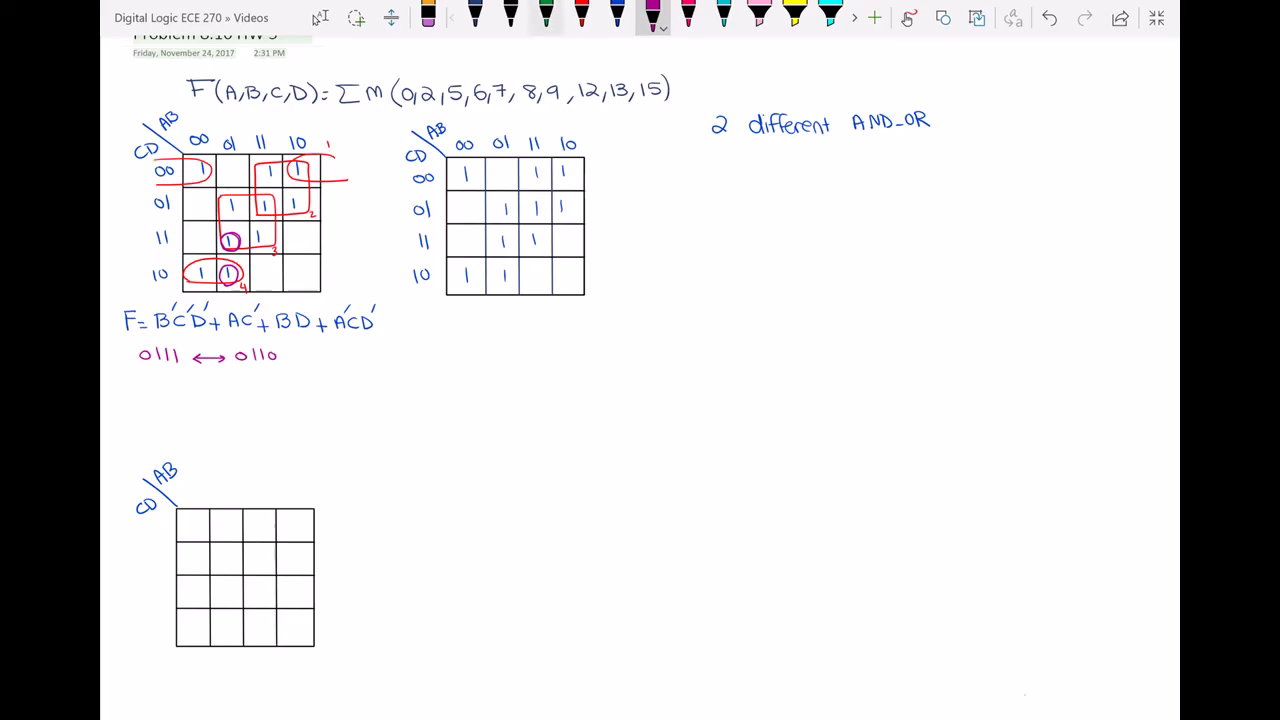
Switch to green ink
left_click(546, 15)
left_click(546, 15)
left_click(801, 413)
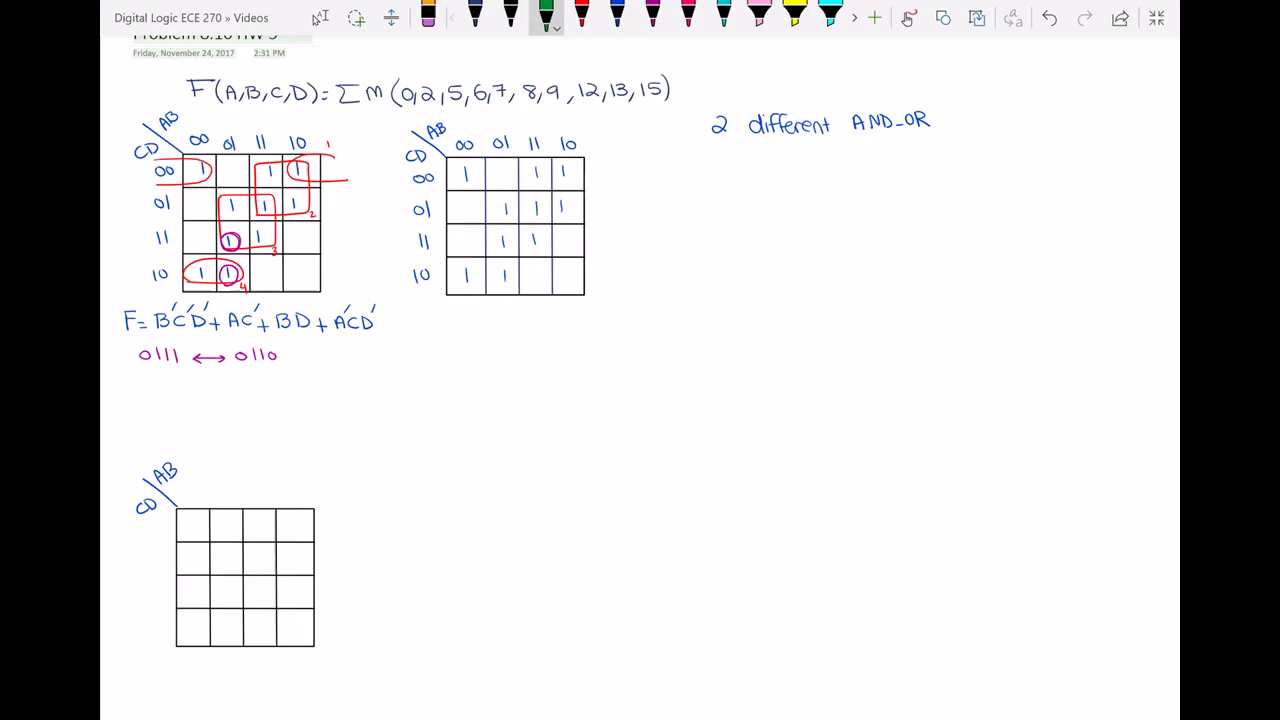
Circle minterms 0 and 2 in green and write '0000 ↔ 0010' under the magenta note, then take red ink
left_click_drag(190, 283, 202, 264)
mouse_move(196, 183)
left_mouse_down()
mouse_move(208, 158)
mouse_move(212, 180)
left_mouse_up()
left_click_drag(143, 385, 156, 388)
left_click_drag(168, 385, 167, 386)
left_click_drag(180, 385, 228, 392)
mouse_move(224, 388)
left_mouse_down()
mouse_move(203, 392)
mouse_move(245, 387)
left_mouse_up()
mouse_move(256, 387)
left_mouse_down()
mouse_move(271, 397)
mouse_move(280, 386)
left_mouse_up()
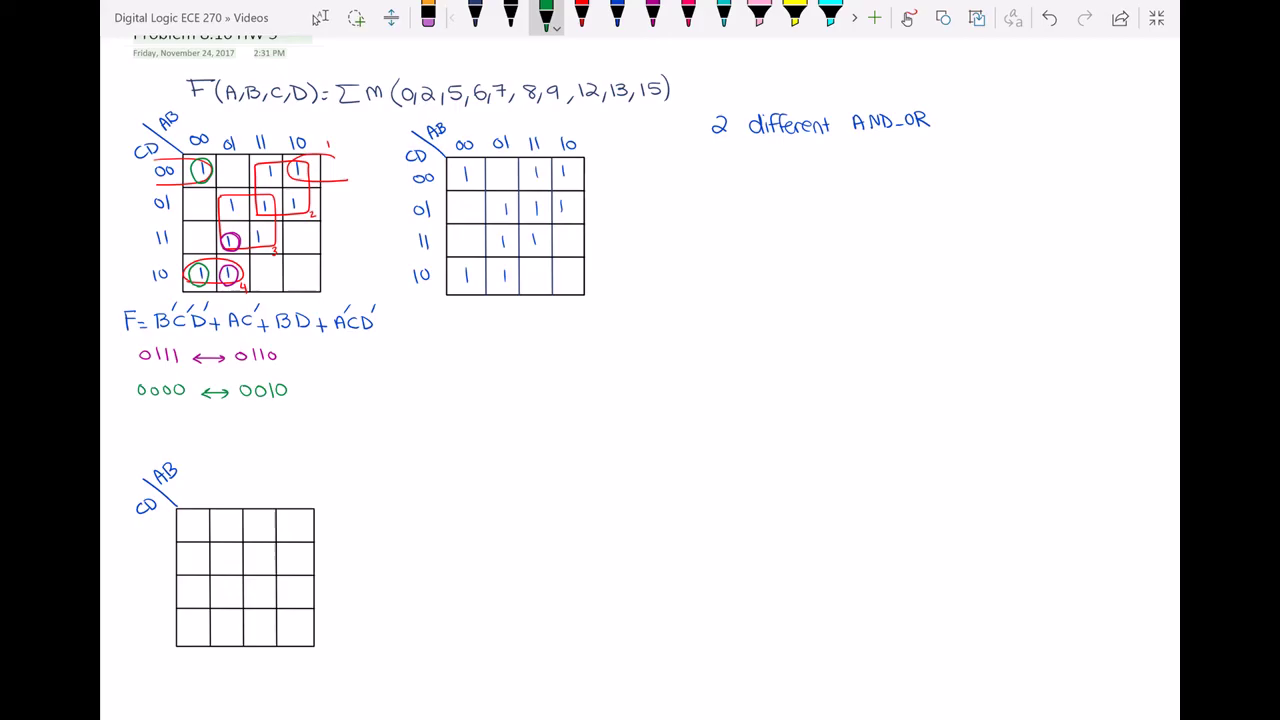
left_click(582, 14)
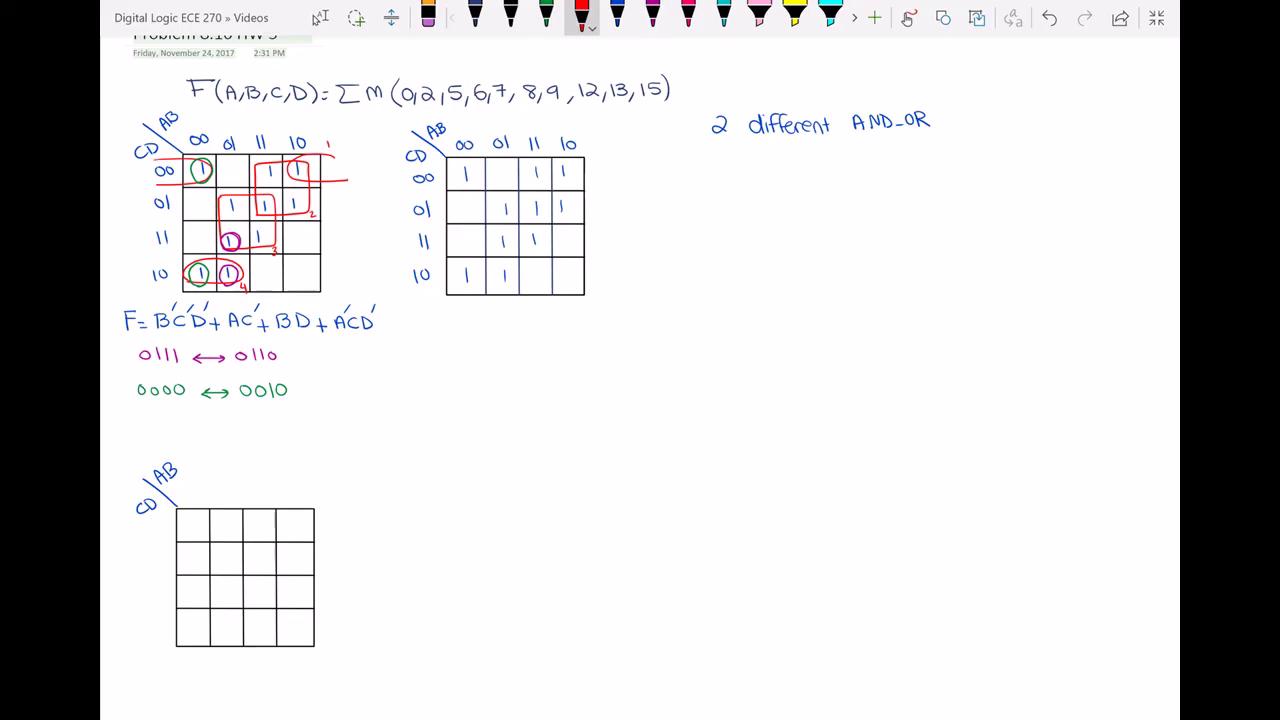
Draw red groups on the second K-map, including a wrap-around loop for column 00, and number them 1–4
mouse_move(529, 216)
left_mouse_down()
mouse_move(526, 168)
mouse_move(578, 182)
mouse_move(579, 213)
mouse_move(494, 240)
mouse_move(491, 205)
mouse_move(511, 198)
mouse_move(545, 215)
mouse_move(537, 246)
mouse_move(497, 249)
left_mouse_up()
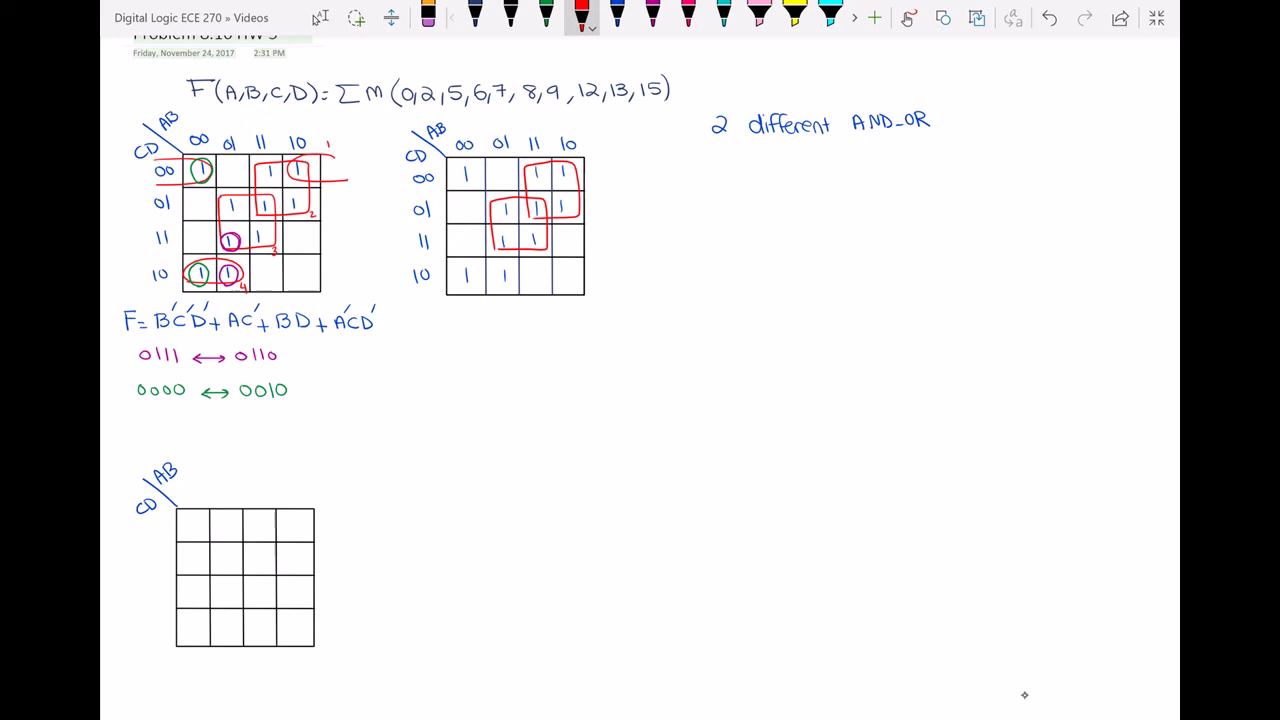
mouse_move(458, 306)
left_mouse_down()
mouse_move(467, 262)
mouse_move(484, 313)
left_mouse_up()
mouse_move(452, 122)
left_mouse_down()
mouse_move(454, 182)
mouse_move(475, 172)
mouse_move(476, 124)
left_mouse_up()
mouse_move(506, 230)
left_mouse_down()
mouse_move(495, 252)
mouse_move(513, 275)
mouse_move(516, 240)
left_mouse_up()
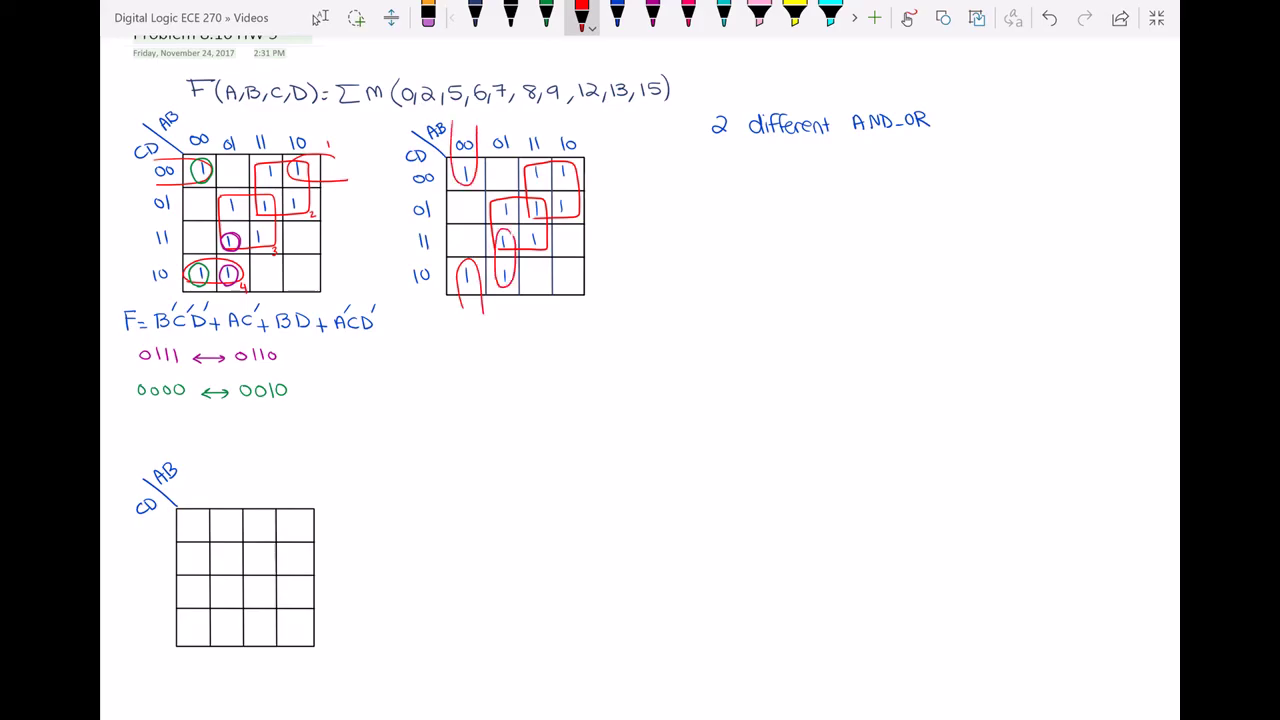
left_click_drag(592, 158, 594, 168)
mouse_move(553, 242)
left_mouse_down()
mouse_move(522, 267)
mouse_move(496, 321)
left_mouse_up()
Write 'F = AC' + BD +' in blue to the right of the second K-map
left_click(617, 15)
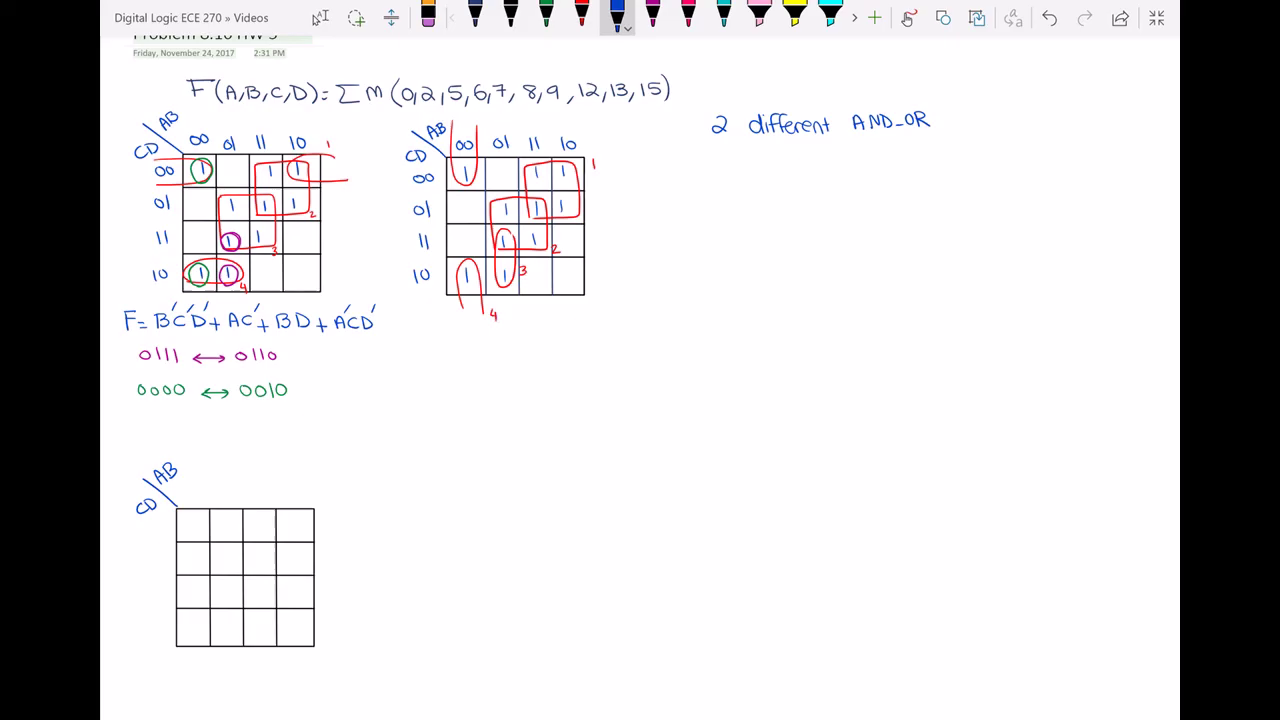
mouse_move(638, 201)
left_mouse_down()
mouse_move(647, 184)
mouse_move(666, 190)
left_mouse_up()
left_click_drag(657, 197, 713, 196)
mouse_move(721, 169)
left_mouse_down()
mouse_move(726, 198)
mouse_move(794, 192)
left_mouse_up()
mouse_move(787, 184)
left_mouse_down()
mouse_move(787, 201)
mouse_move(808, 181)
mouse_move(817, 196)
left_mouse_up()
Add the terms A'BC + A'B'D', undoing a mistaken C in the last term
mouse_move(804, 190)
left_mouse_down()
mouse_move(821, 174)
mouse_move(825, 197)
left_mouse_up()
mouse_move(849, 184)
left_mouse_down()
mouse_move(850, 196)
mouse_move(872, 192)
mouse_move(865, 201)
mouse_move(888, 181)
left_mouse_up()
mouse_move(888, 181)
left_mouse_down()
mouse_move(895, 196)
mouse_move(901, 168)
mouse_move(905, 197)
left_mouse_up()
mouse_move(906, 181)
left_mouse_down()
mouse_move(906, 197)
mouse_move(918, 167)
mouse_move(930, 195)
left_mouse_up()
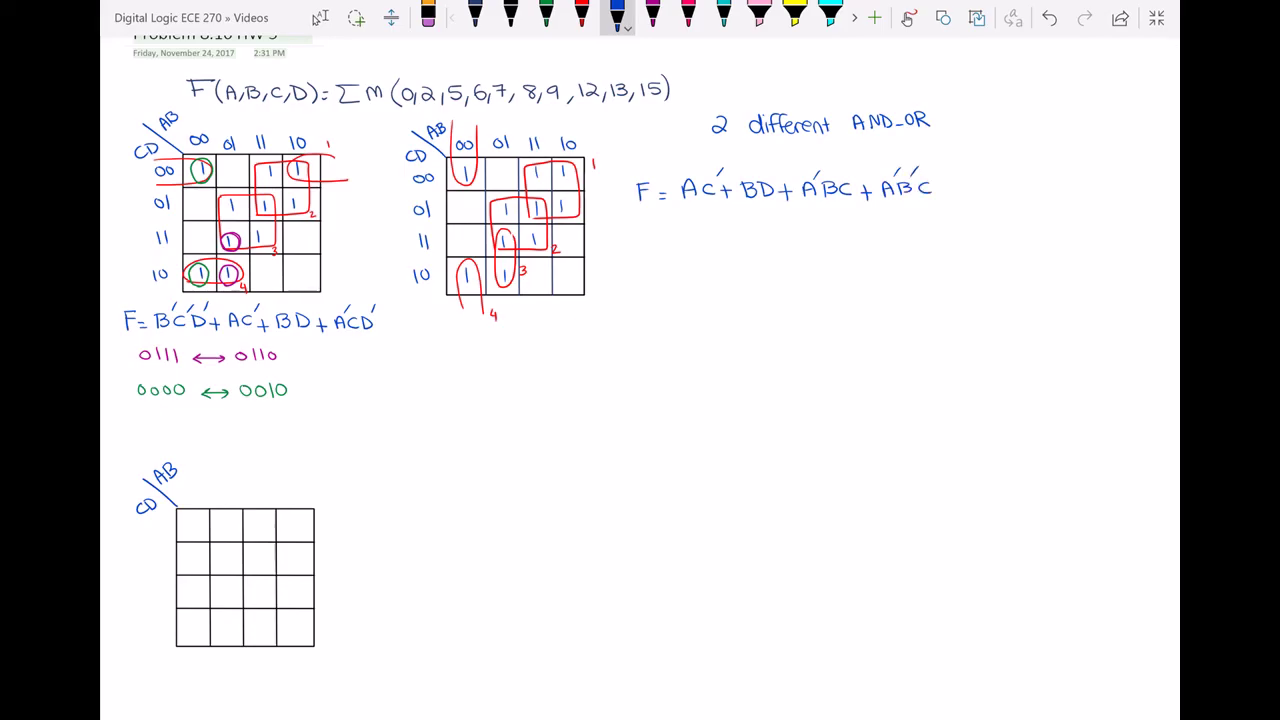
key("ctrl+z")
left_click_drag(924, 181, 925, 196)
left_click_drag(939, 172, 942, 167)
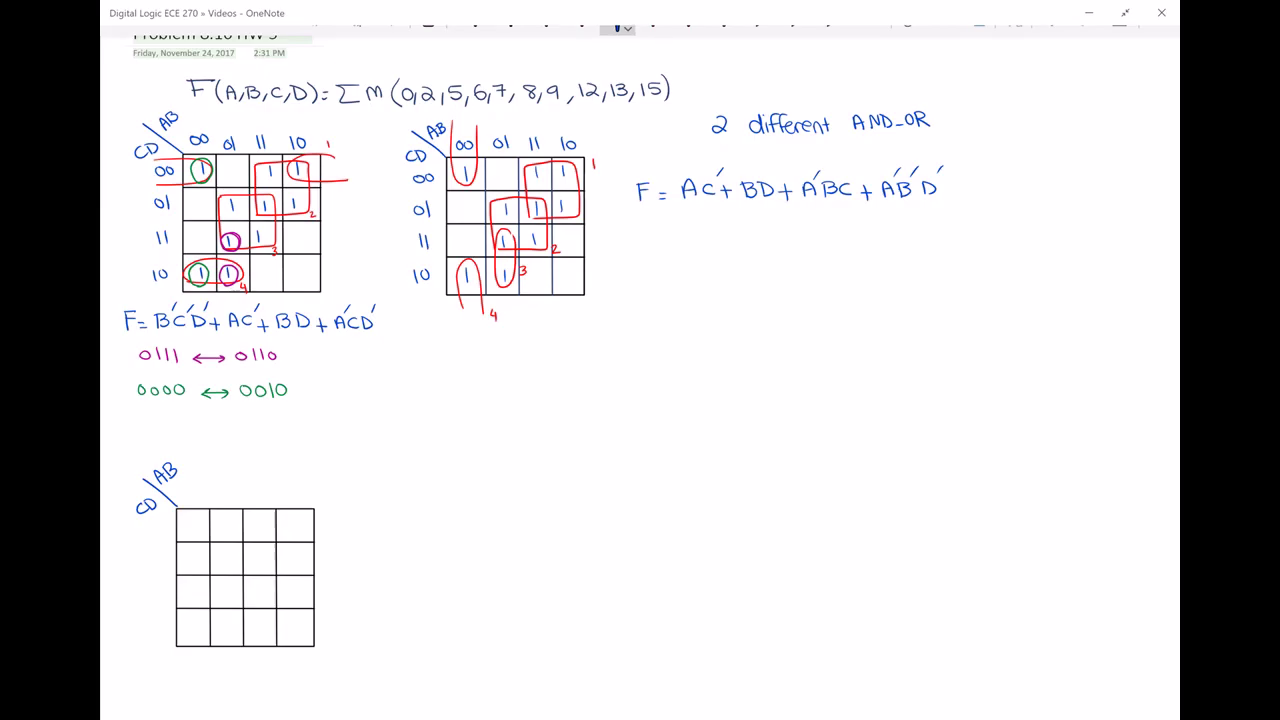
Circle the second map's CD=10 1s in magenta and write '0010 ↔ 0110' below its expression
left_click(653, 20)
left_click(697, 169)
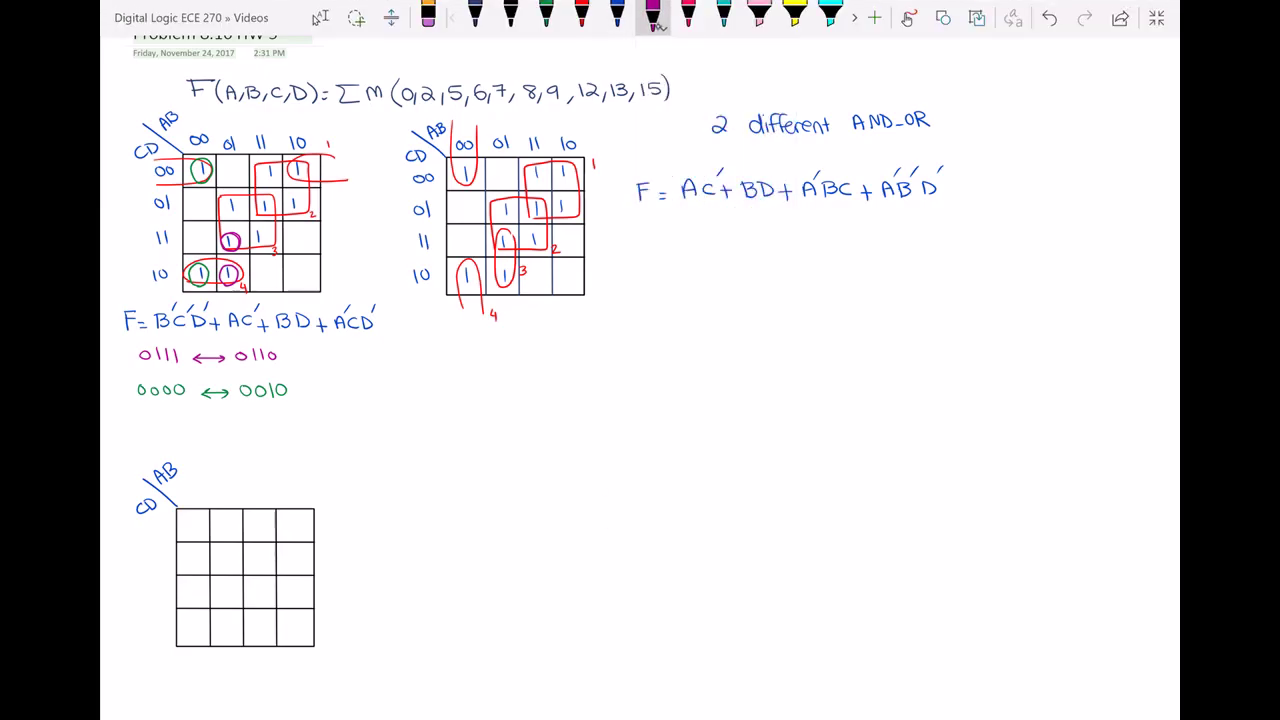
mouse_move(467, 265)
left_mouse_down()
mouse_move(468, 291)
mouse_move(468, 266)
mouse_move(502, 268)
mouse_move(499, 290)
left_mouse_up()
mouse_move(645, 234)
left_mouse_down()
mouse_move(720, 246)
mouse_move(705, 246)
mouse_move(772, 234)
left_mouse_up()
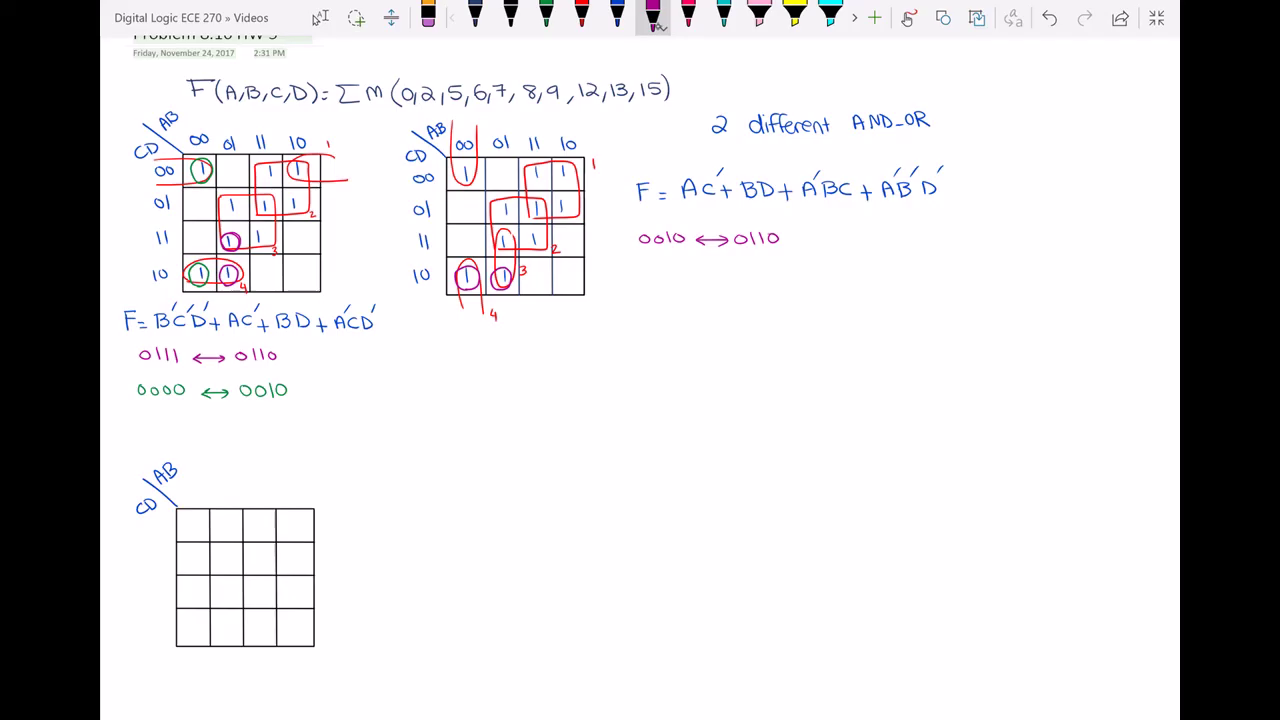
Draw arrows under the differing bits of 0010/0110 and of the green 0000/0010
left_click_drag(647, 270, 655, 255)
left_click_drag(740, 270, 750, 254)
left_click_drag(157, 419, 168, 401)
left_click_drag(258, 426, 271, 405)
In green ink, circle the second map's 1s at AB=00 and AB=10 in row CD=00
left_click(688, 15)
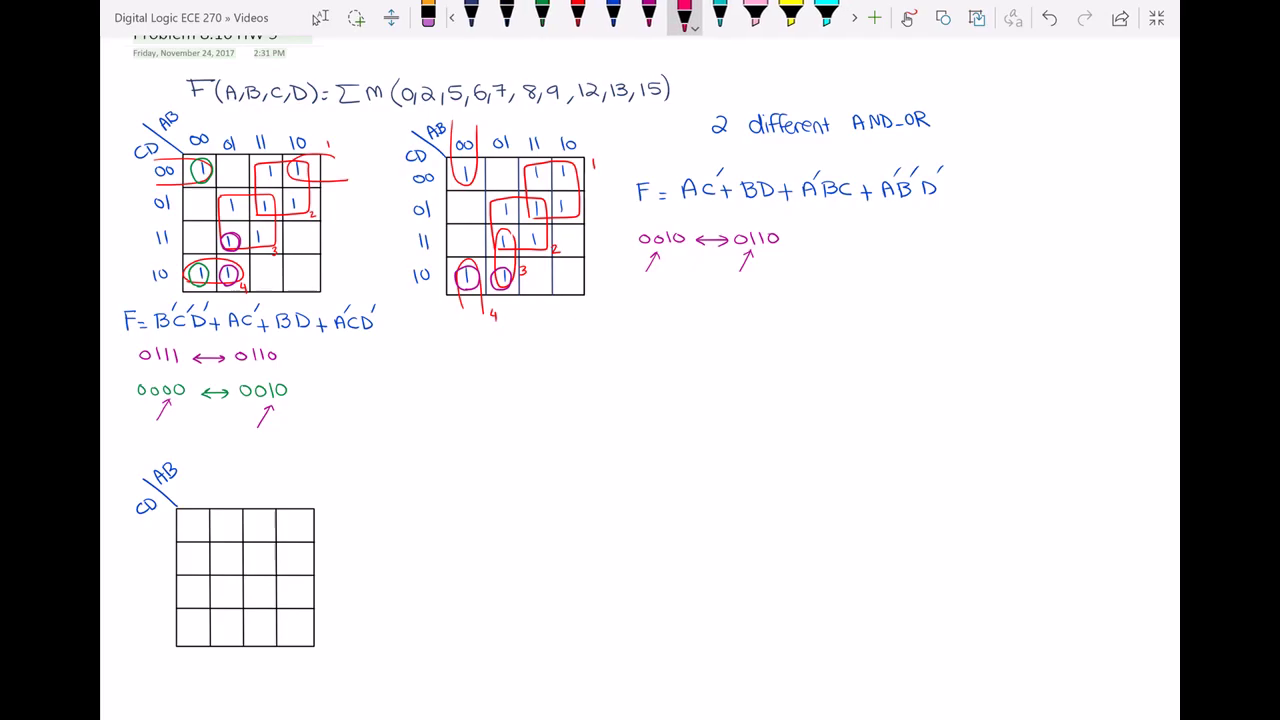
left_click(546, 15)
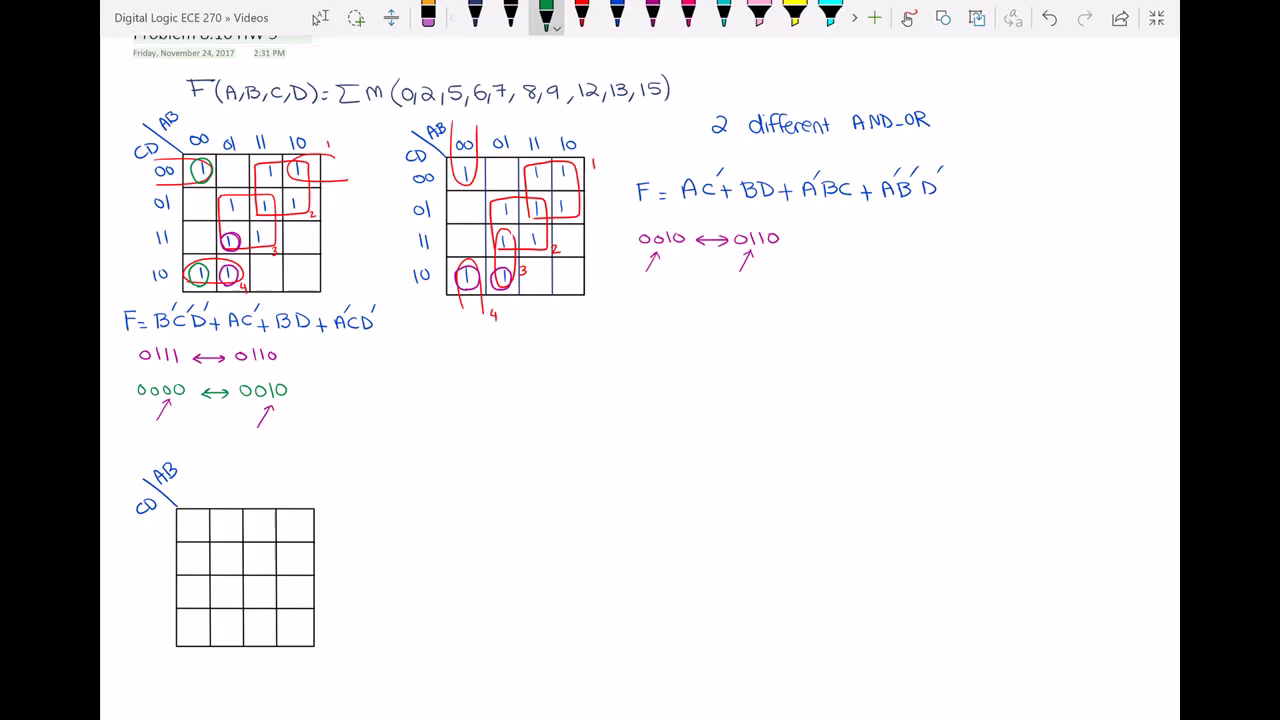
mouse_move(458, 166)
left_mouse_down()
mouse_move(465, 188)
mouse_move(476, 172)
left_mouse_up()
mouse_move(556, 168)
left_mouse_down()
mouse_move(570, 159)
mouse_move(577, 178)
left_mouse_up()
Write '0000 ↔' in green below the magenta pair
left_click_drag(647, 293, 659, 294)
left_click_drag(674, 293, 734, 300)
mouse_move(730, 296)
left_mouse_down()
mouse_move(713, 305)
mouse_move(788, 295)
left_mouse_up()
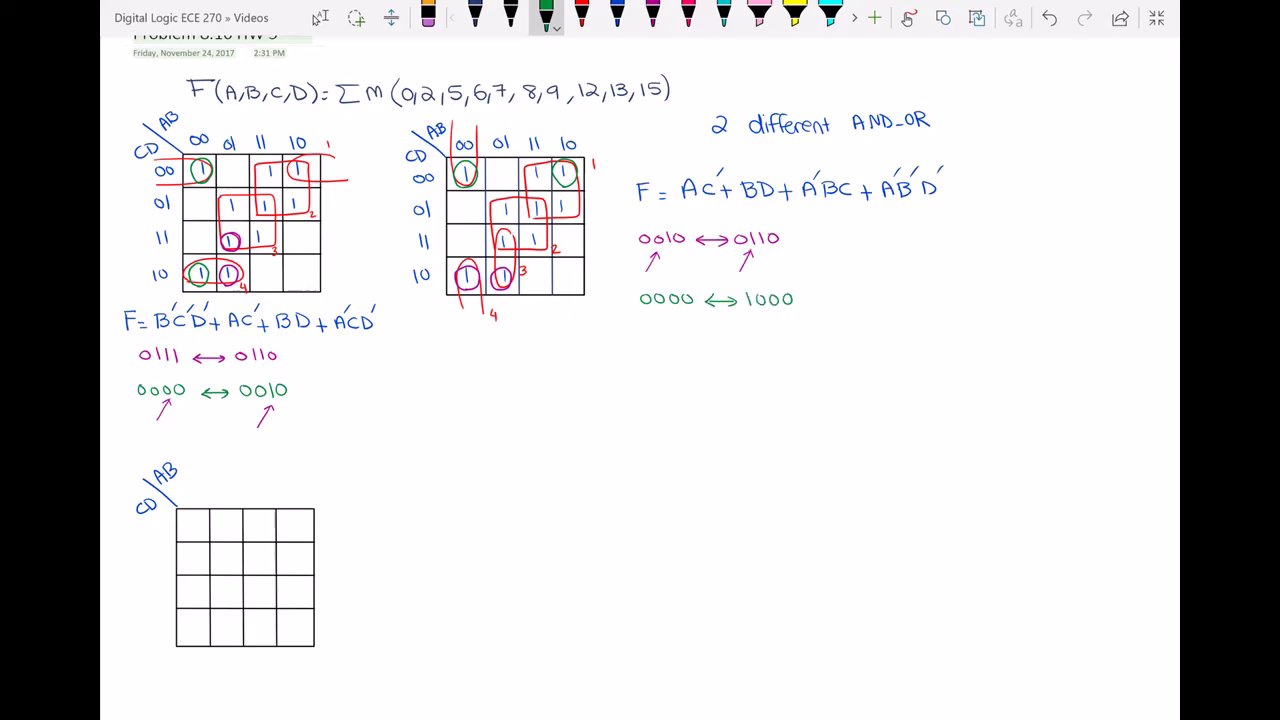